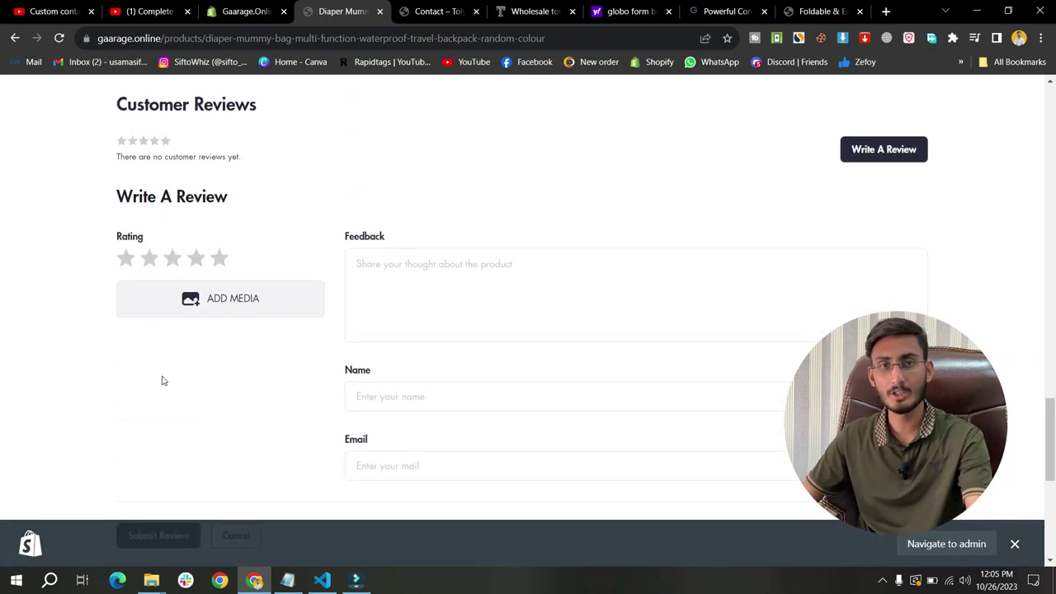
# Switch to the Shopify admin and search the Shopify App Store for "rivo reviews".
pyautogui.scroll(3, 166, 381)
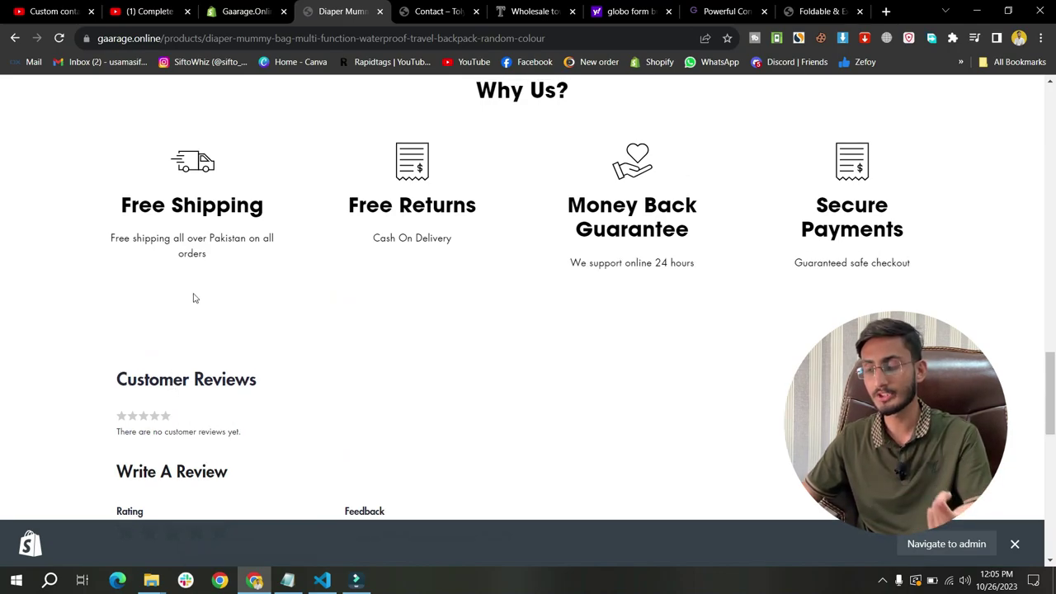
pyautogui.click(241, 11)
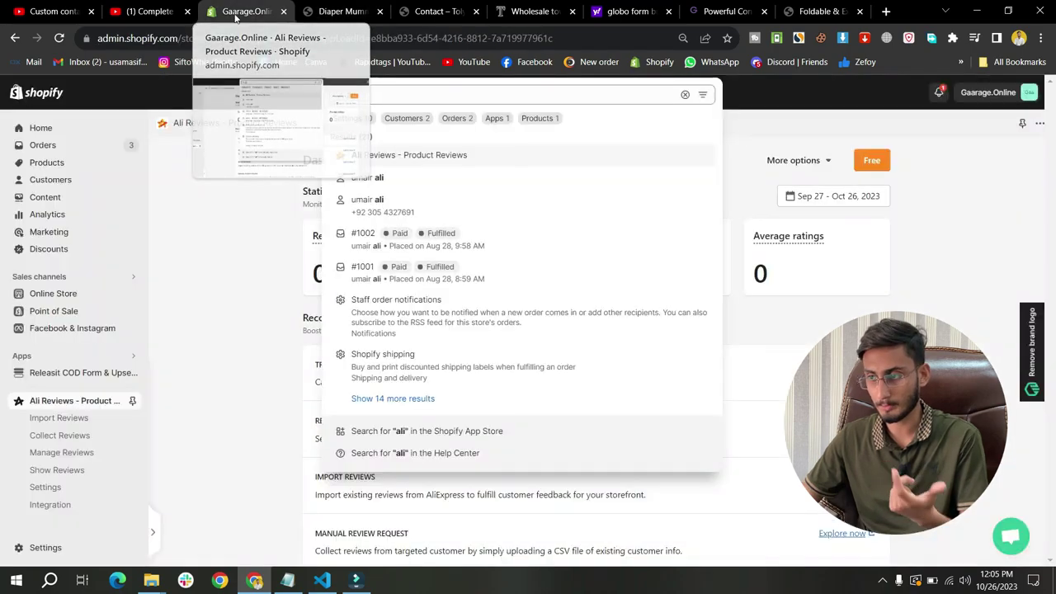
pyautogui.click(364, 113)
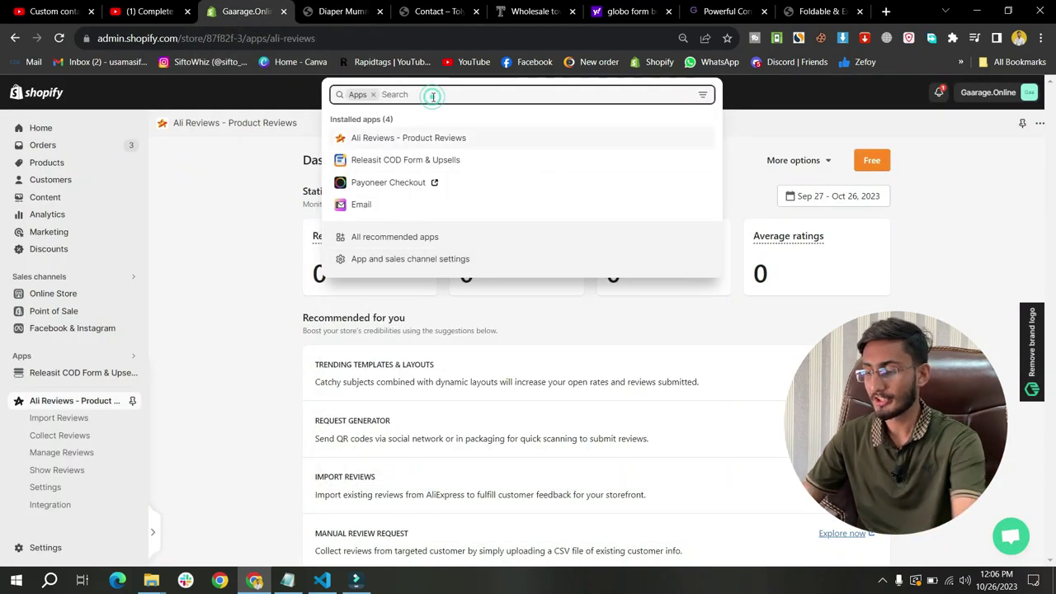
pyautogui.write('ri reviews')
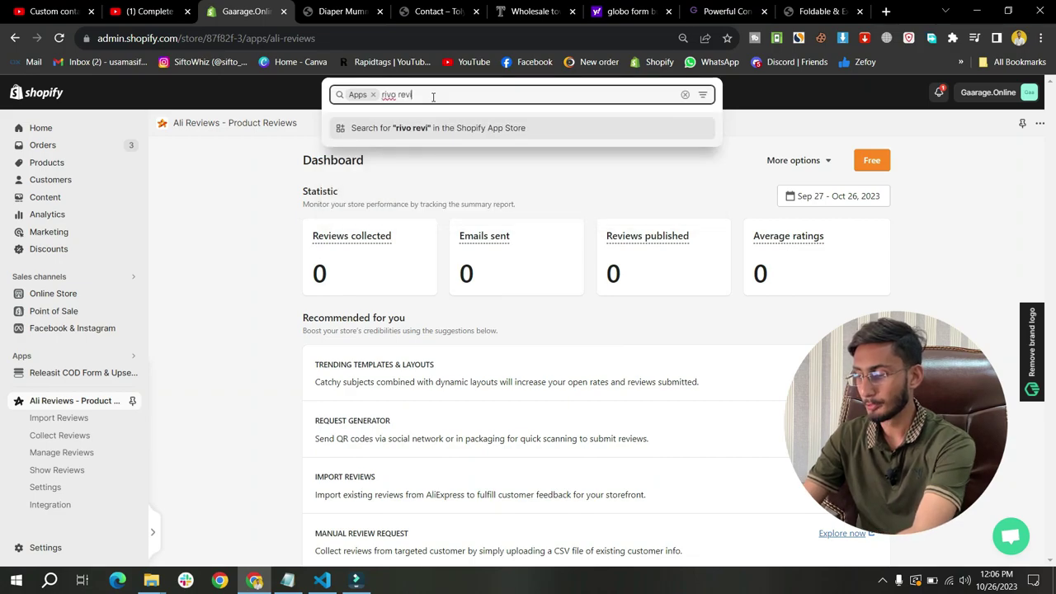
pyautogui.press('Return')
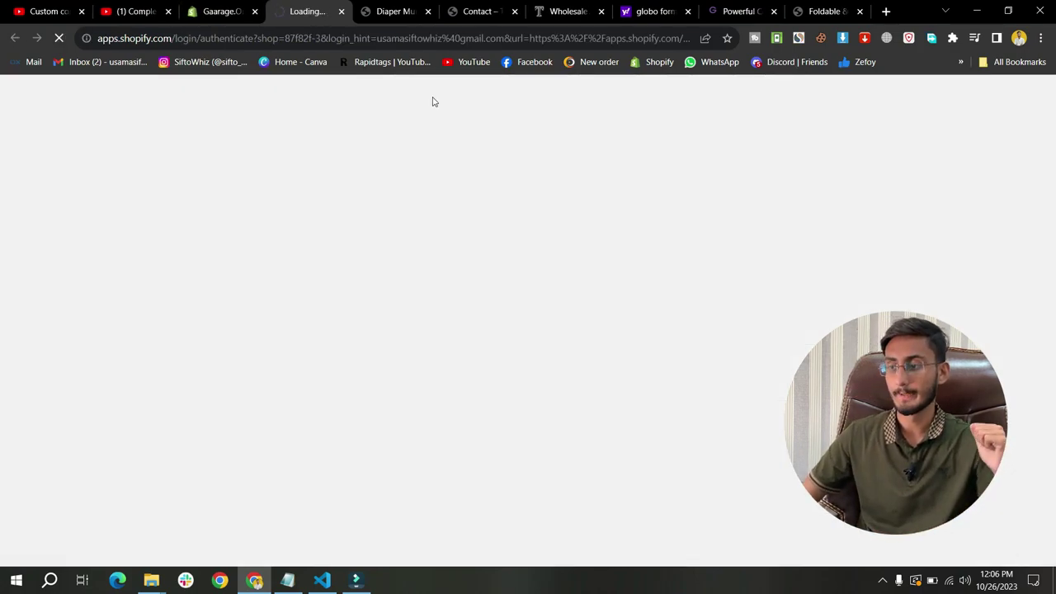
# Install the Rivo Product Reviews App & UGC from the search results on the store.
pyautogui.scroll(-2, 193, 314)
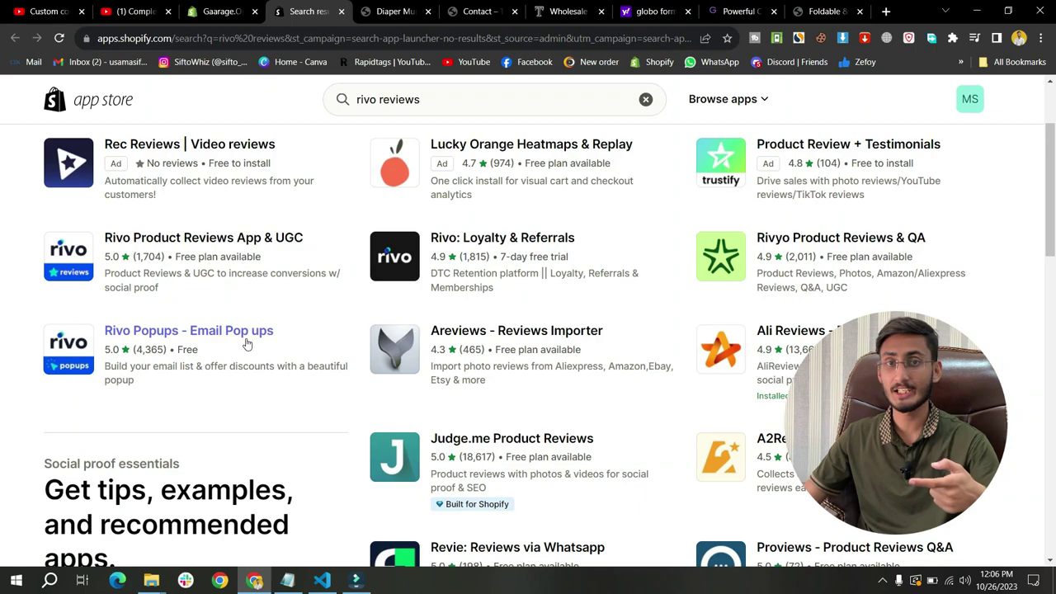
pyautogui.click(235, 243)
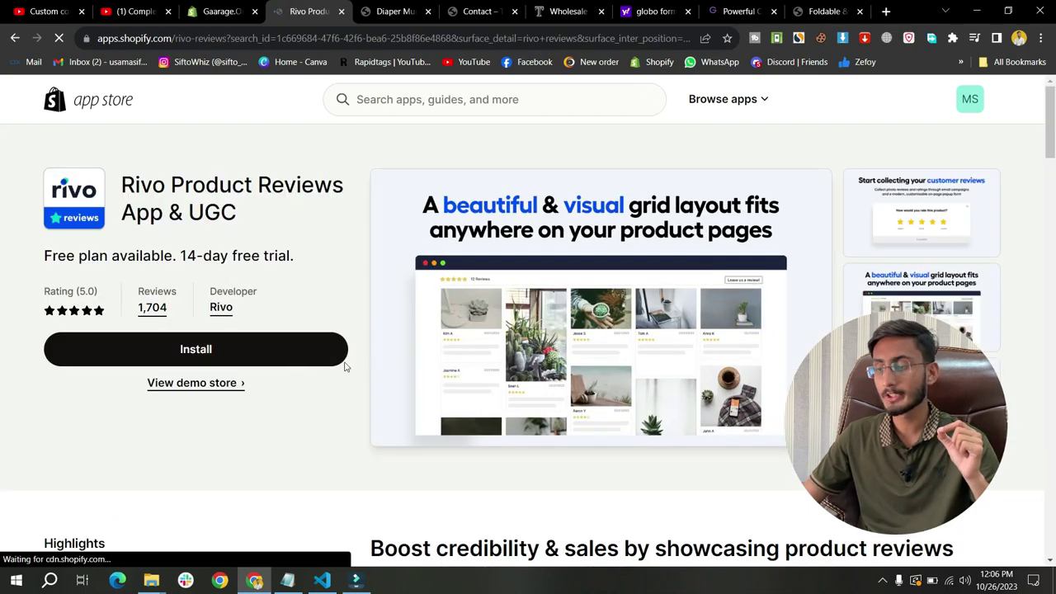
pyautogui.click(211, 349)
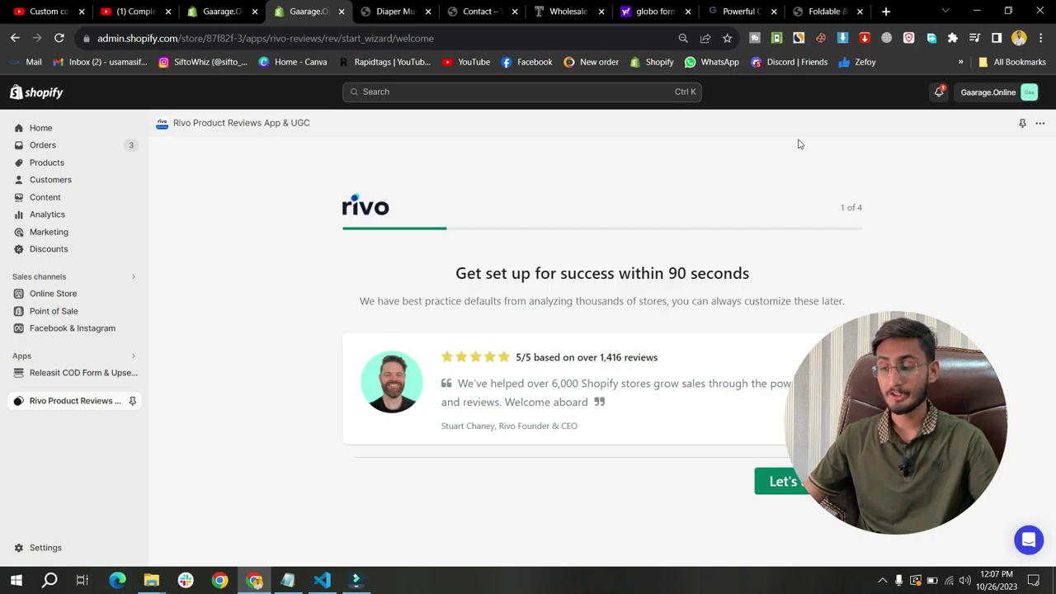
# Start the Rivo setup wizard, compare the pricing plans, and choose and confirm the free plan.
pyautogui.click(808, 490)
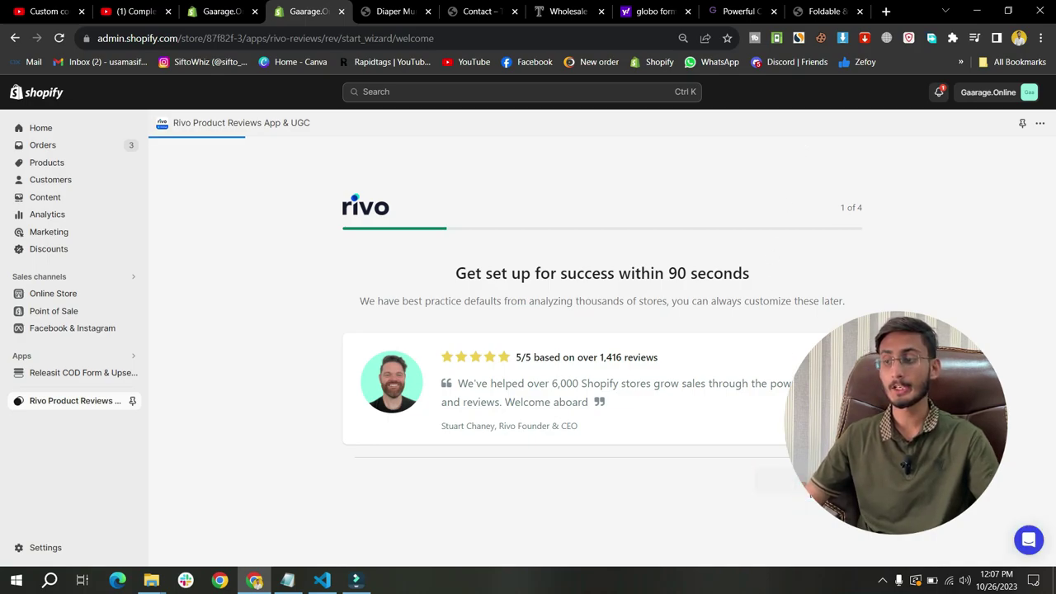
pyautogui.scroll(-2, 821, 326)
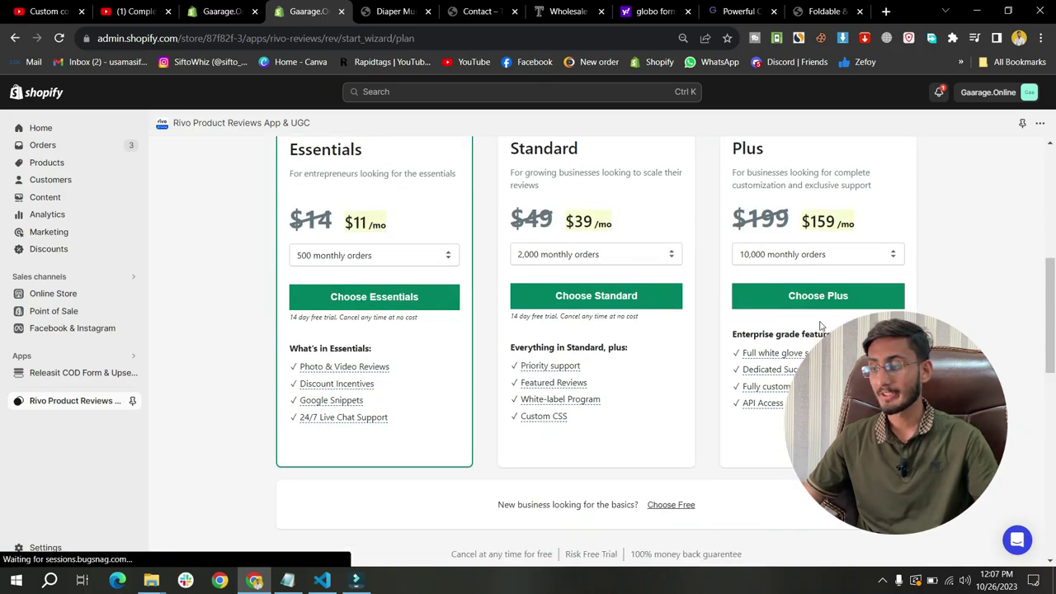
pyautogui.scroll(-3, 748, 363)
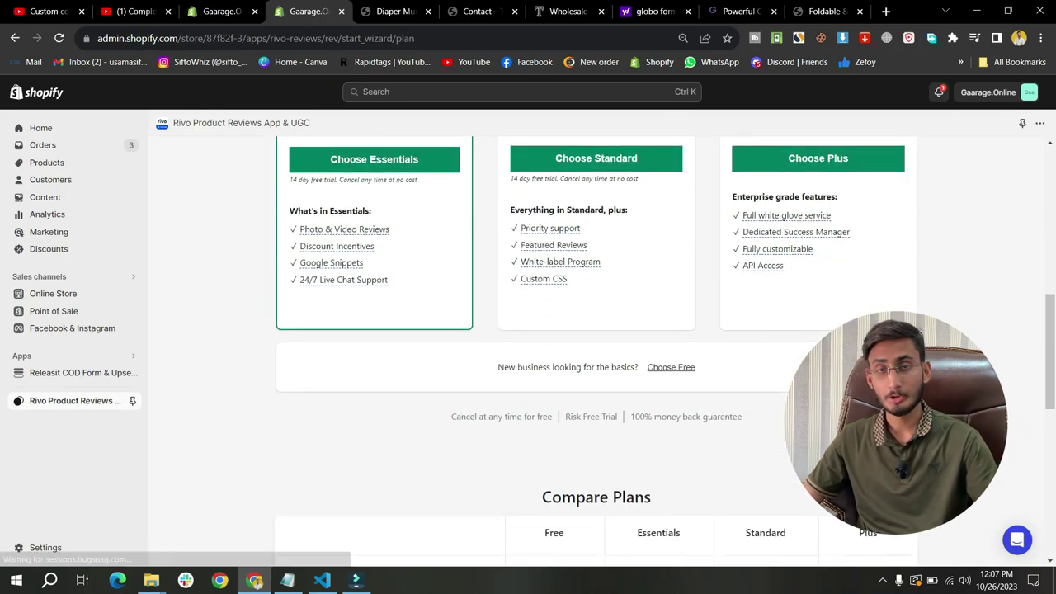
pyautogui.scroll(3, 703, 381)
pyautogui.scroll(2, 703, 381)
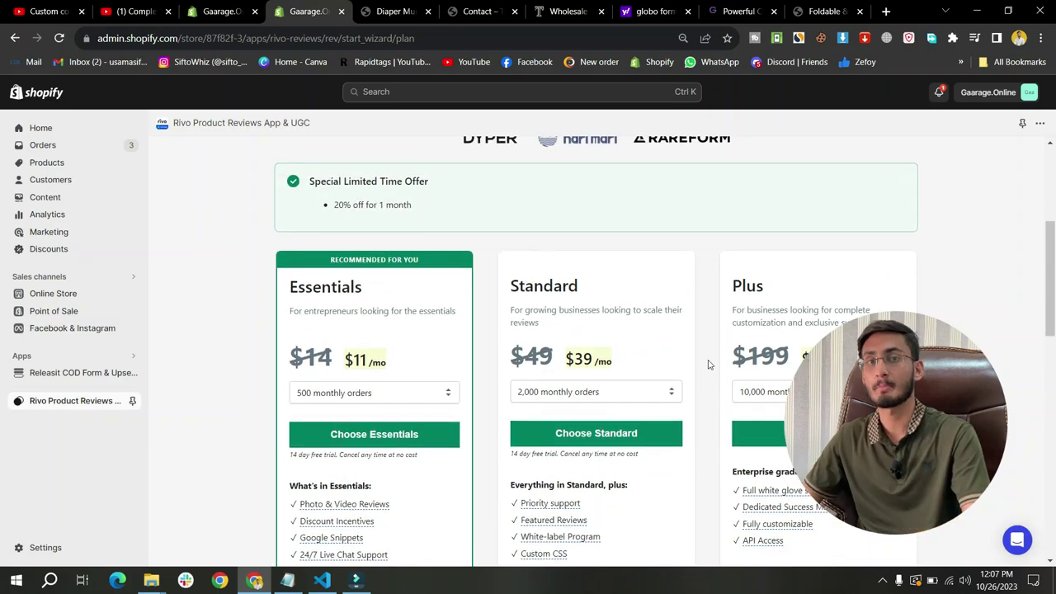
pyautogui.scroll(-4, 721, 353)
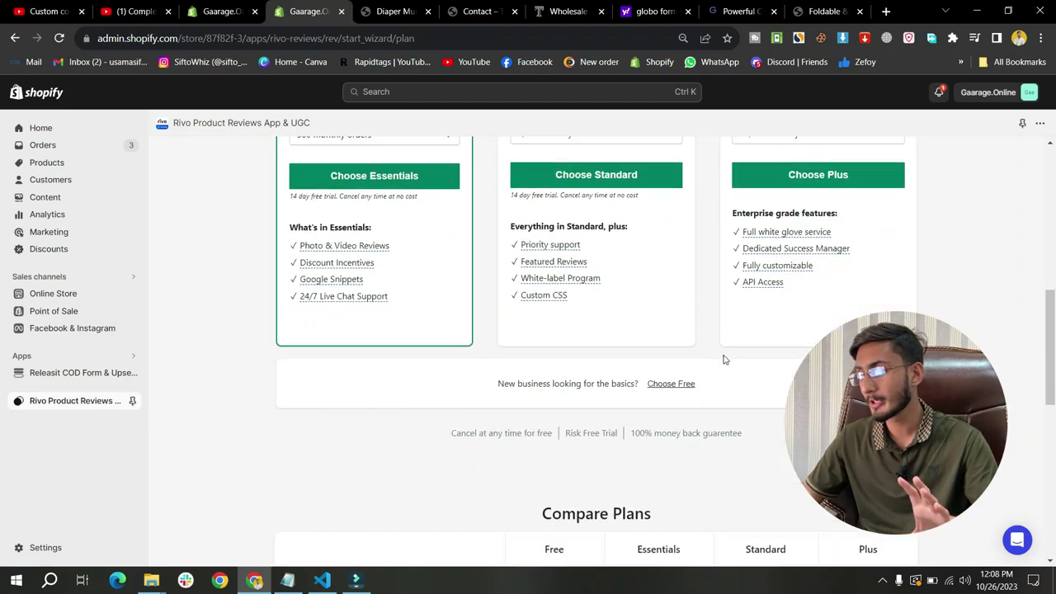
pyautogui.click(676, 370)
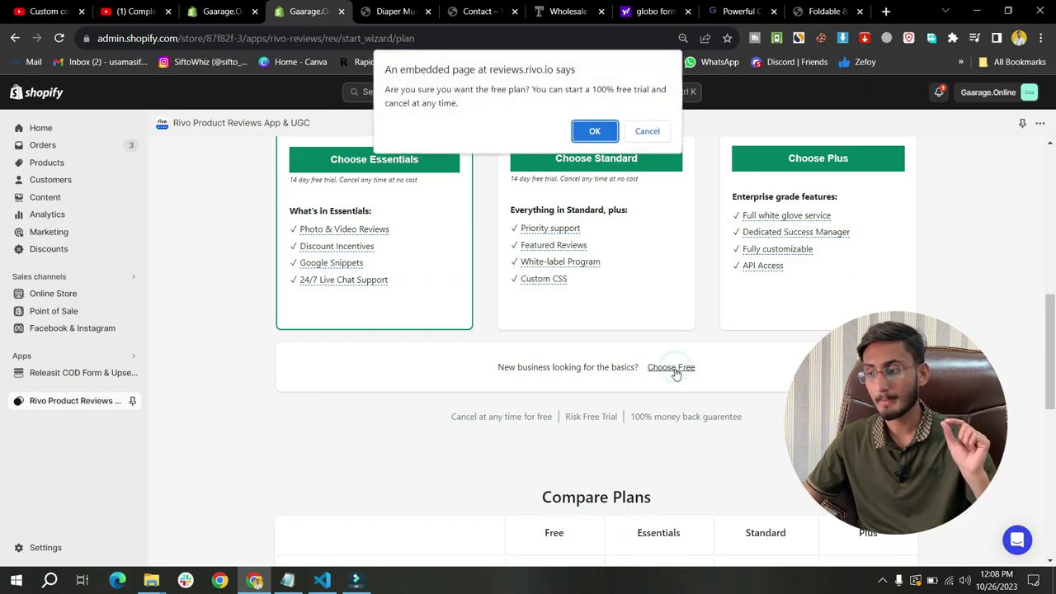
pyautogui.click(595, 134)
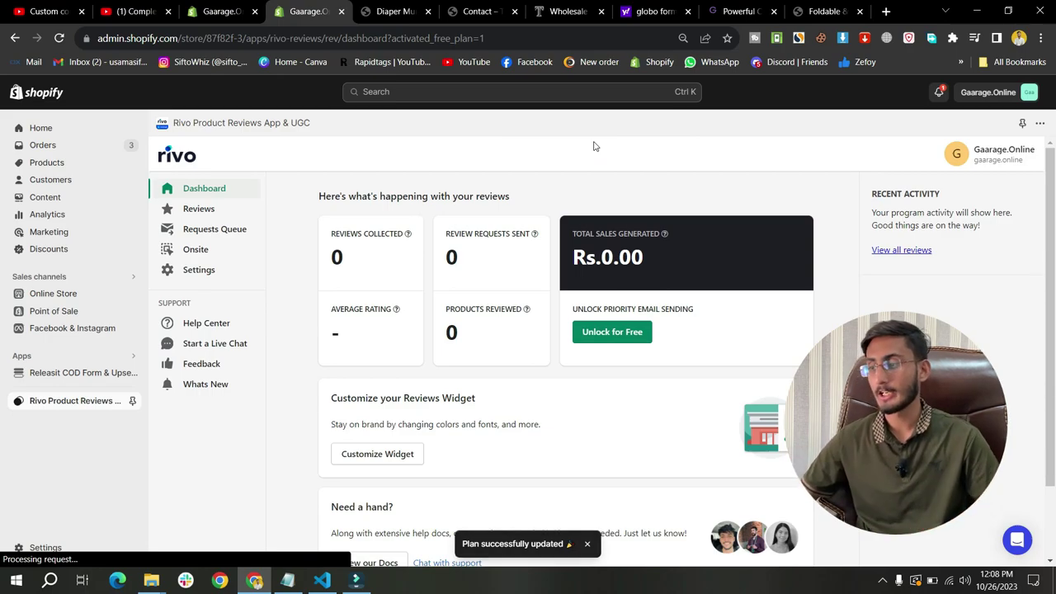
# Look over the Rivo dashboard statistics and the app's Reviews and Settings sections.
pyautogui.moveTo(618, 234); pyautogui.dragTo(637, 234)
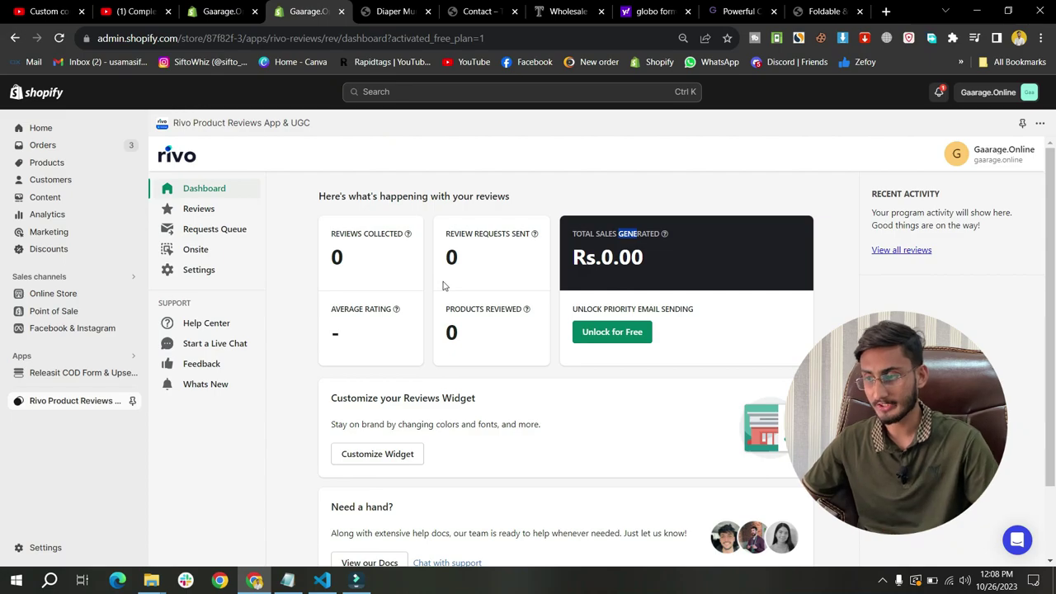
pyautogui.click(203, 210)
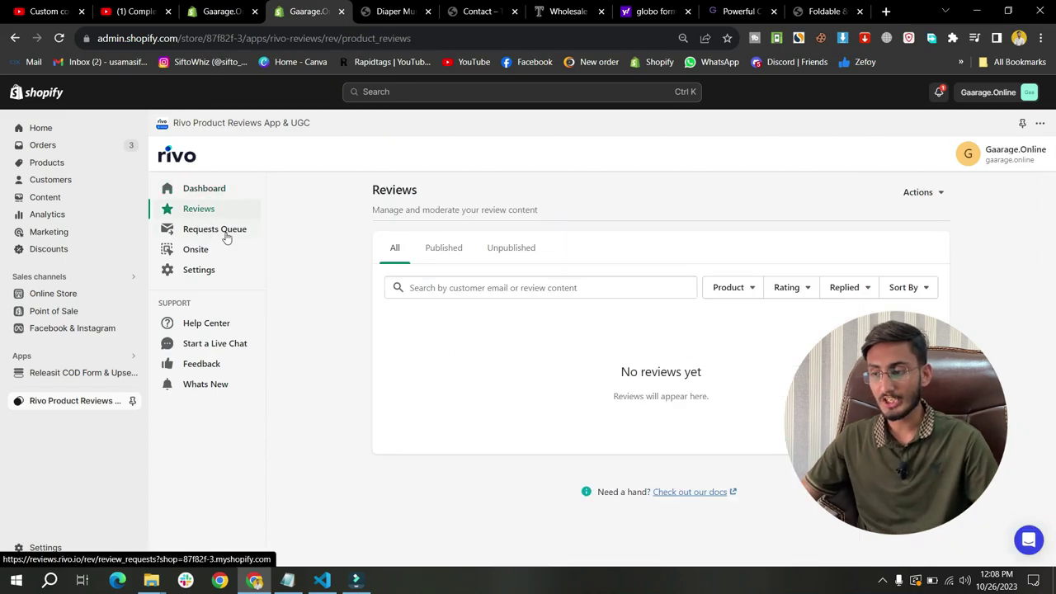
pyautogui.click(203, 274)
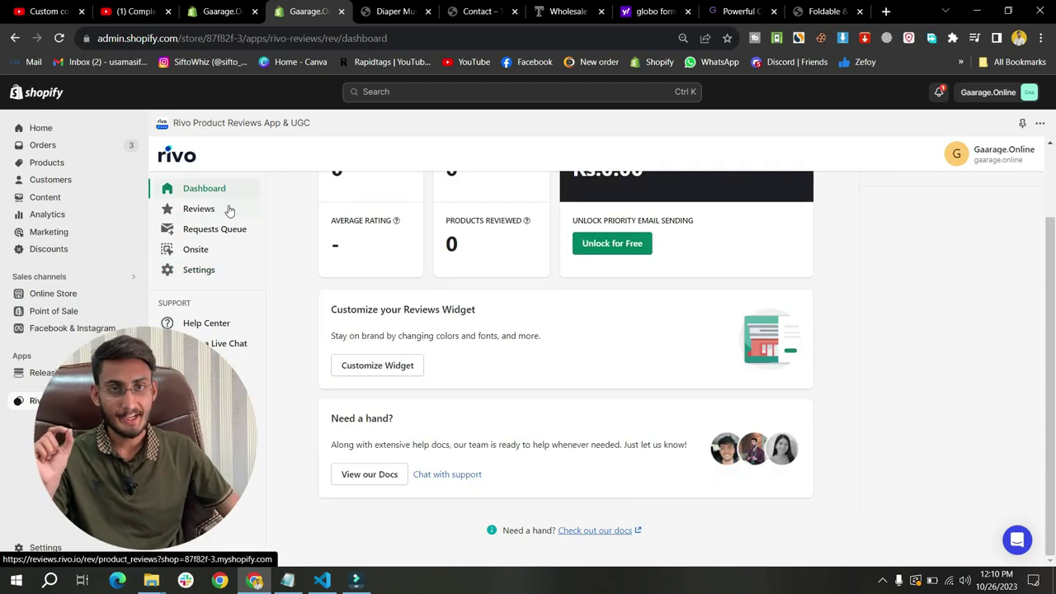
pyautogui.click(228, 208)
# Open the reviews widget customization and switch the product page widget's status off.
pyautogui.moveTo(348, 309); pyautogui.dragTo(462, 309)
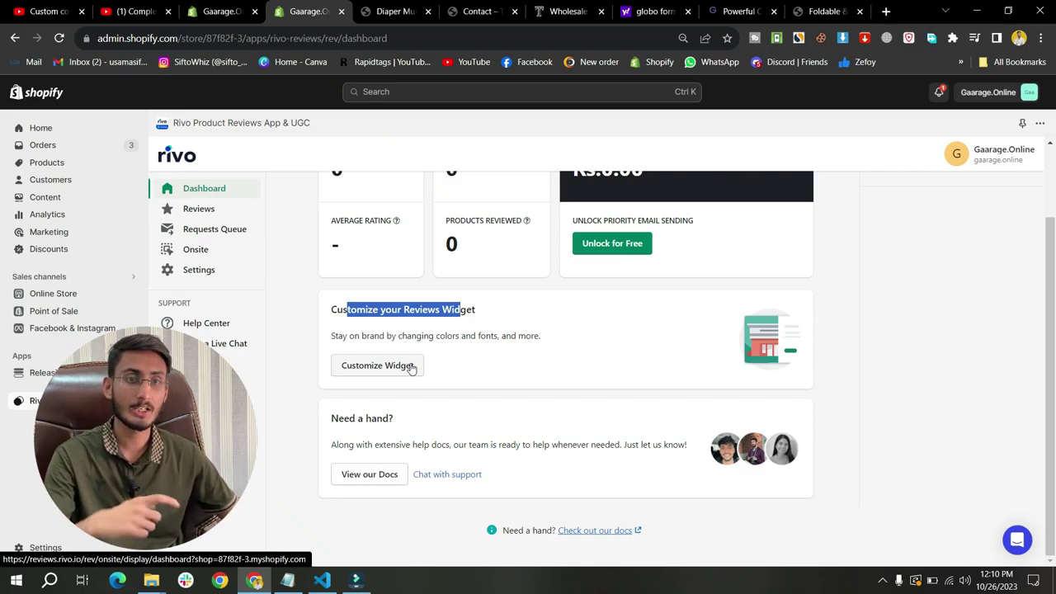
pyautogui.click(361, 370)
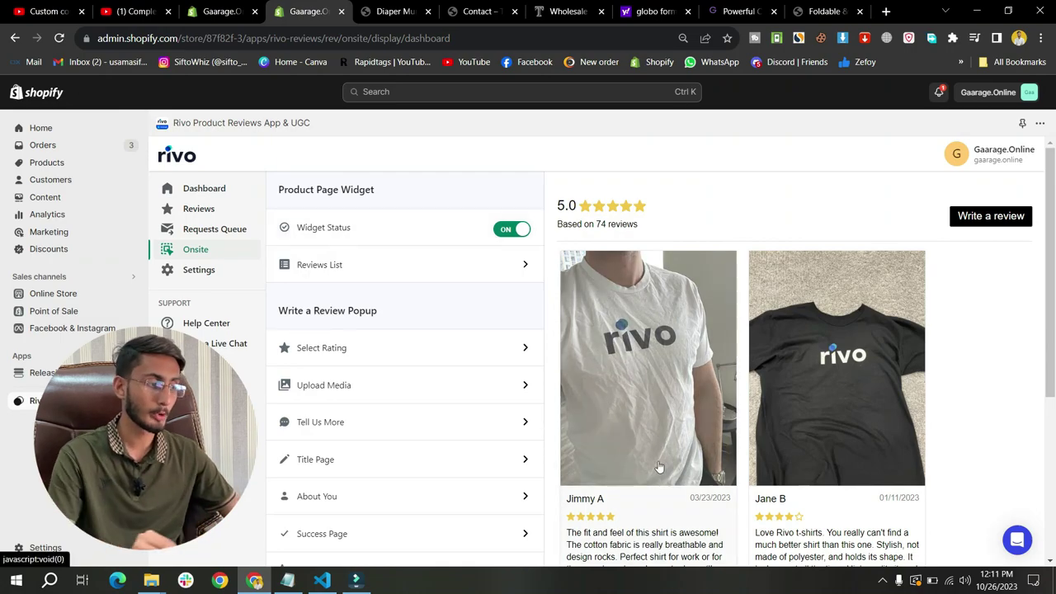
pyautogui.scroll(-2, 776, 438)
pyautogui.scroll(-1, 776, 437)
pyautogui.scroll(4, 775, 435)
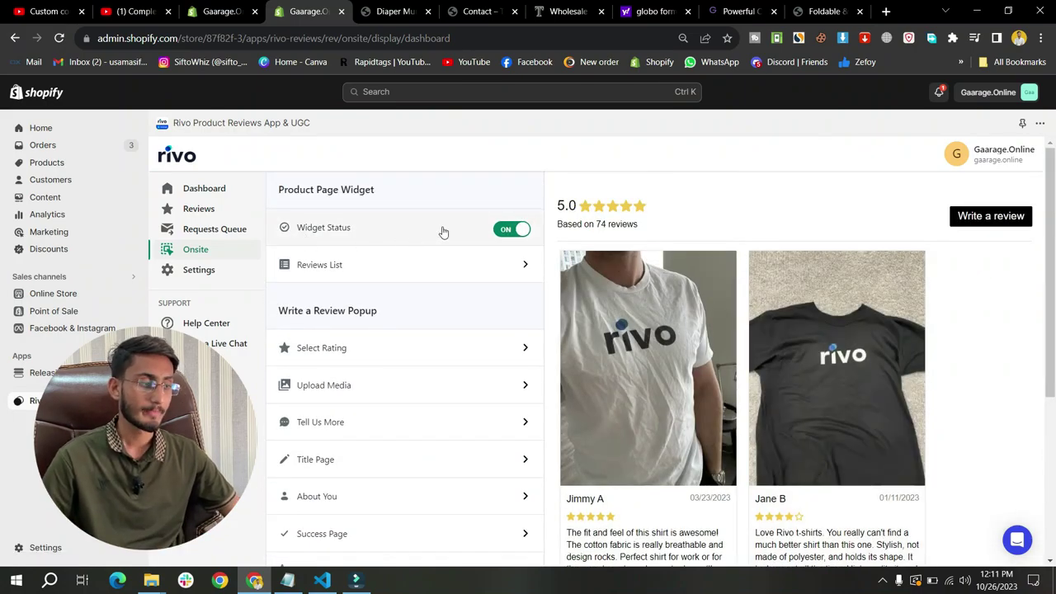
pyautogui.click(511, 231)
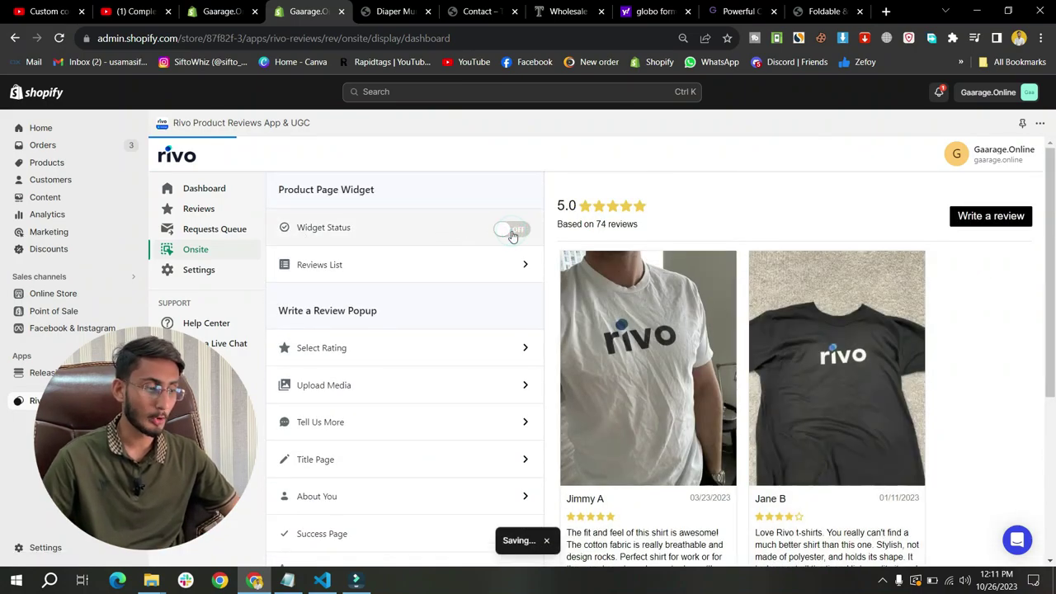
pyautogui.scroll(-3, 820, 305)
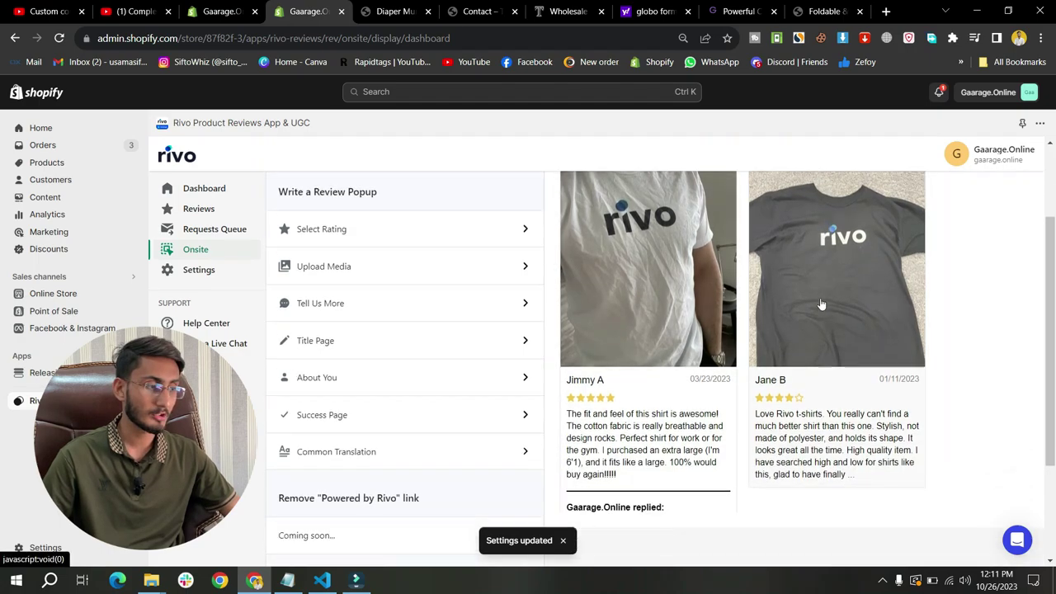
pyautogui.scroll(2, 821, 306)
pyautogui.scroll(1, 821, 305)
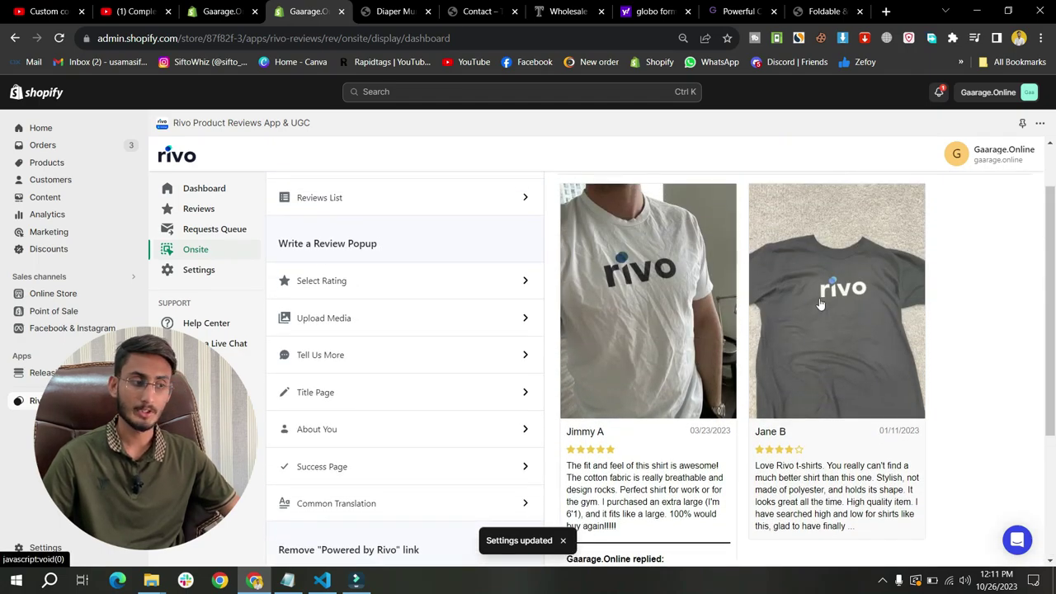
# Open the Reviews List settings and replace the Review text with "Some Of Our Reviews".
pyautogui.click(382, 202)
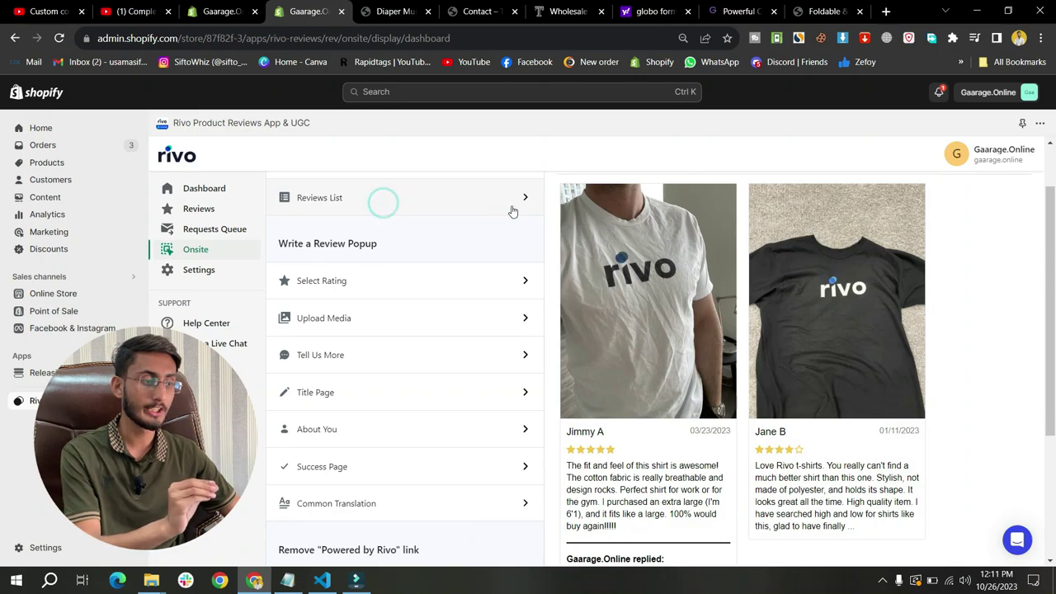
pyautogui.click(285, 191)
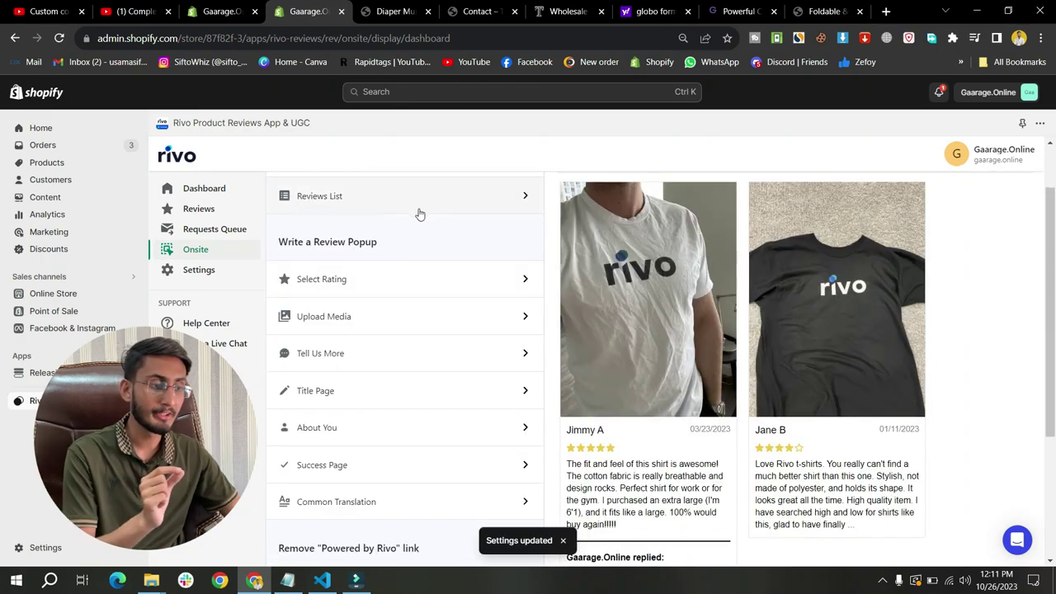
pyautogui.click(449, 205)
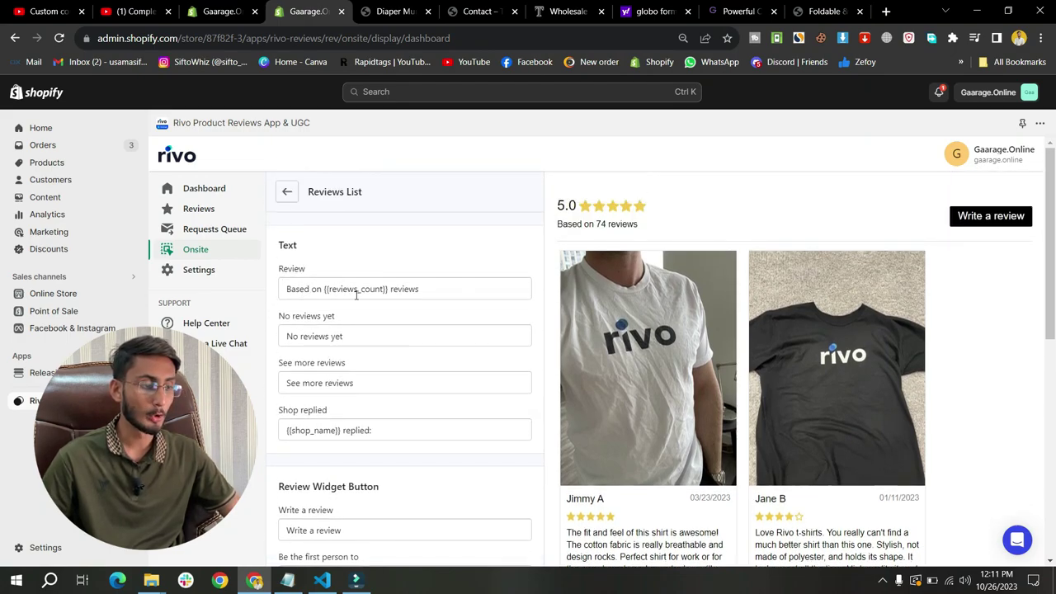
pyautogui.moveTo(439, 290); pyautogui.dragTo(282, 280)
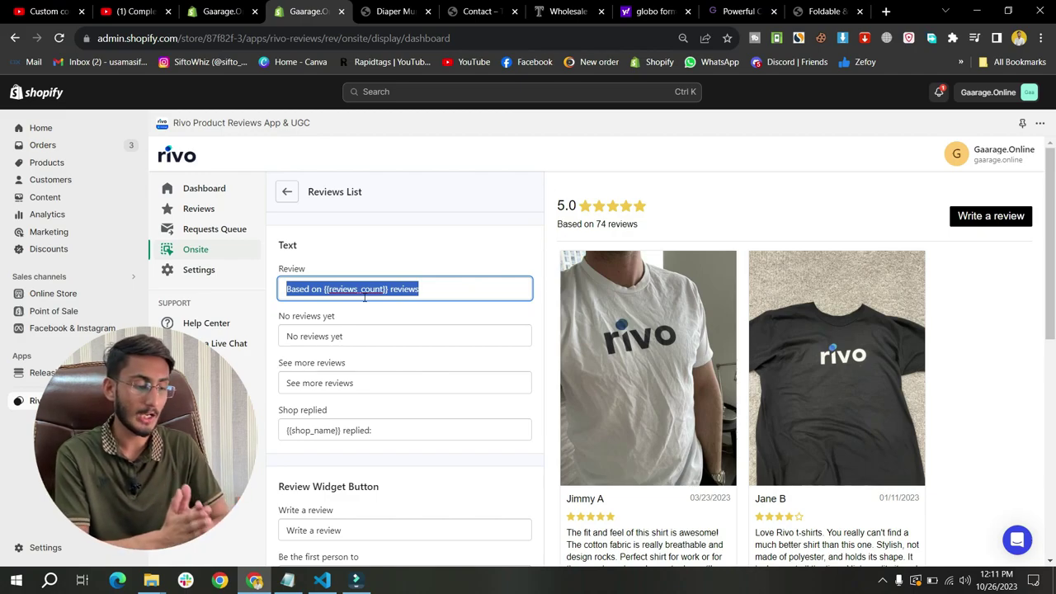
pyautogui.press('BackSpace')
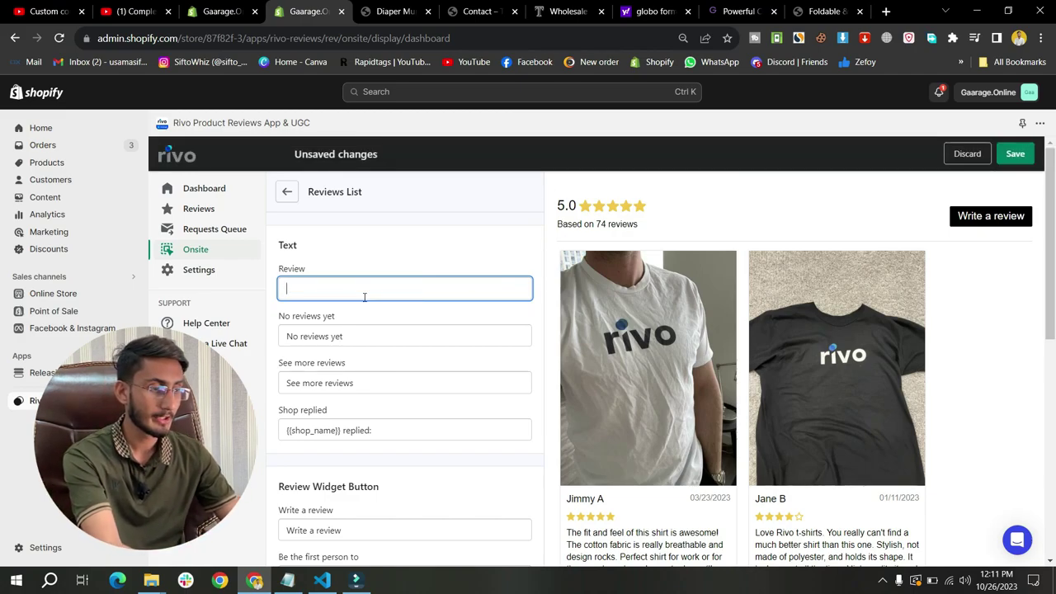
pyautogui.write('Some Of')
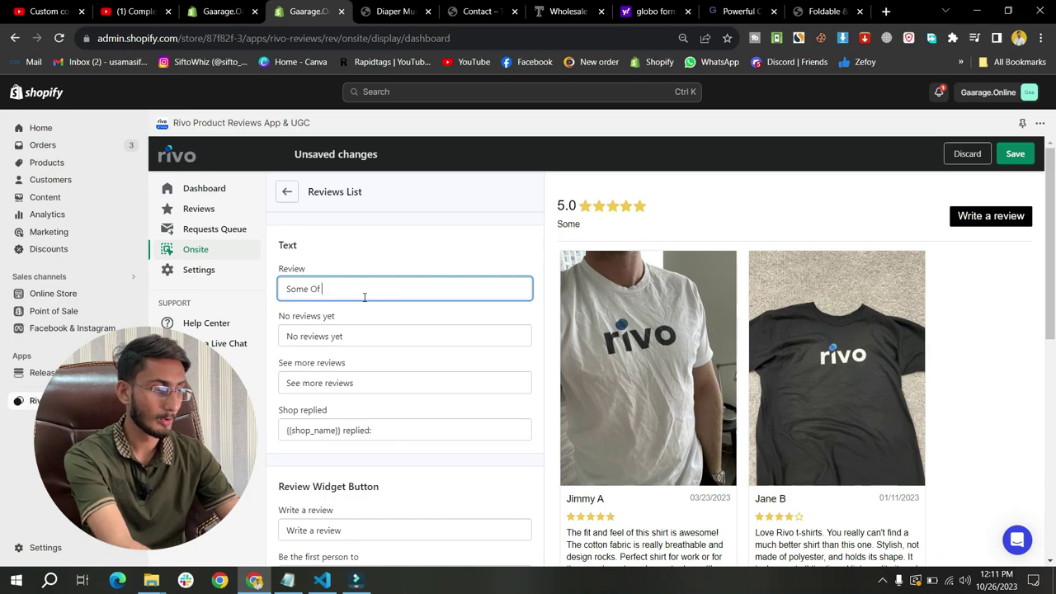
pyautogui.write(' Our Reviews')
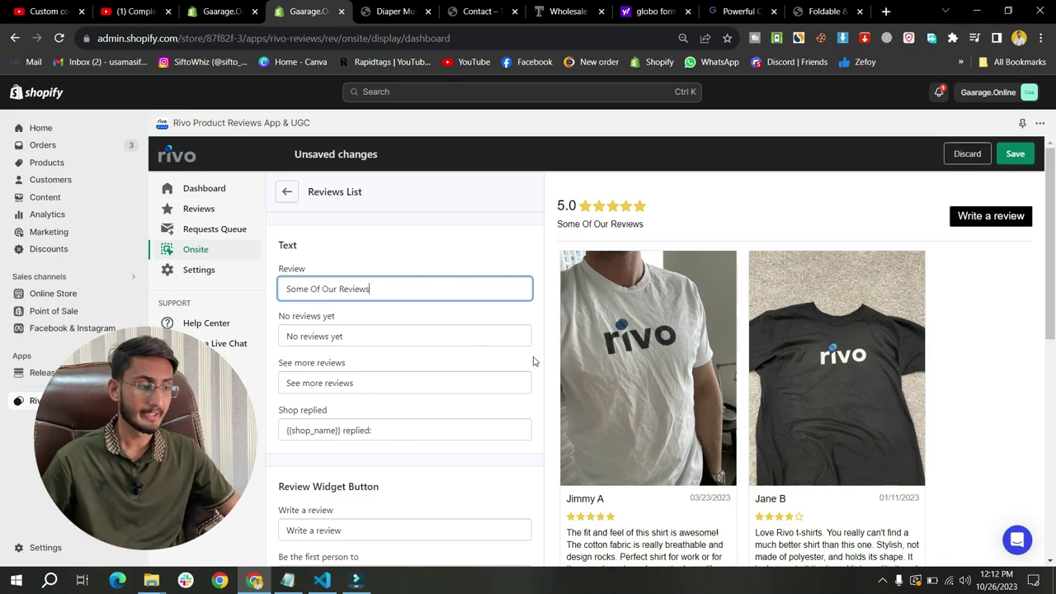
# Review the Reviews List options under Review Listing Basics, including the review limit per page, and under Voting & Recommendations.
pyautogui.scroll(-5, 421, 301)
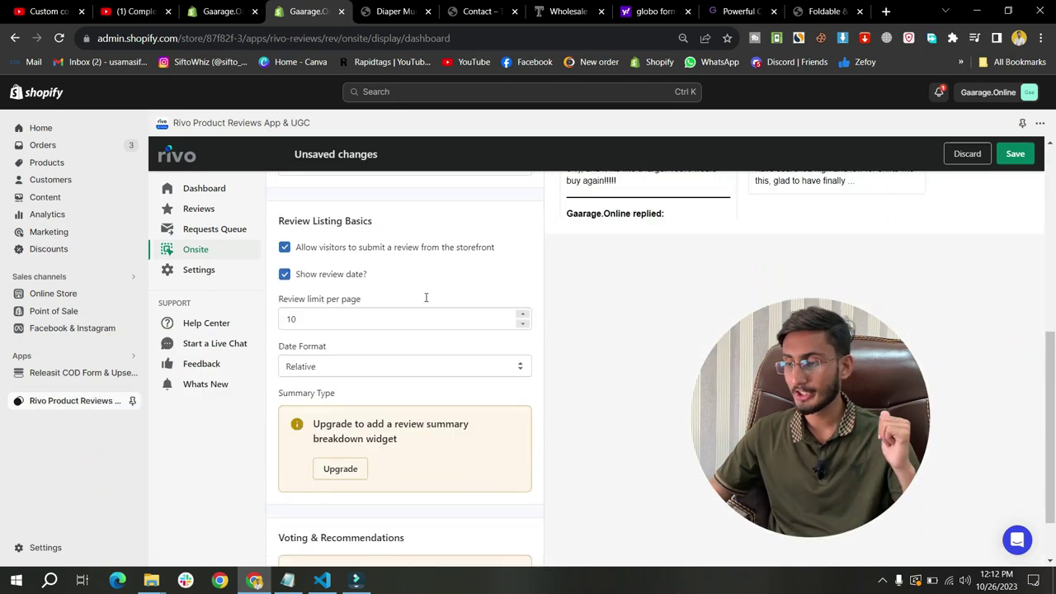
pyautogui.moveTo(293, 223); pyautogui.dragTo(357, 226)
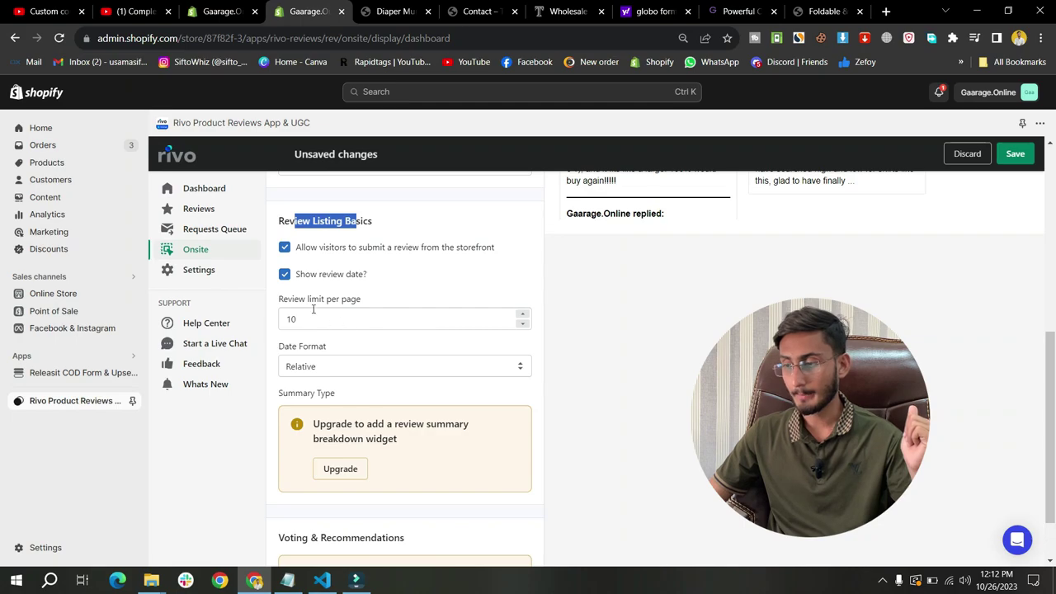
pyautogui.moveTo(321, 301); pyautogui.dragTo(350, 304)
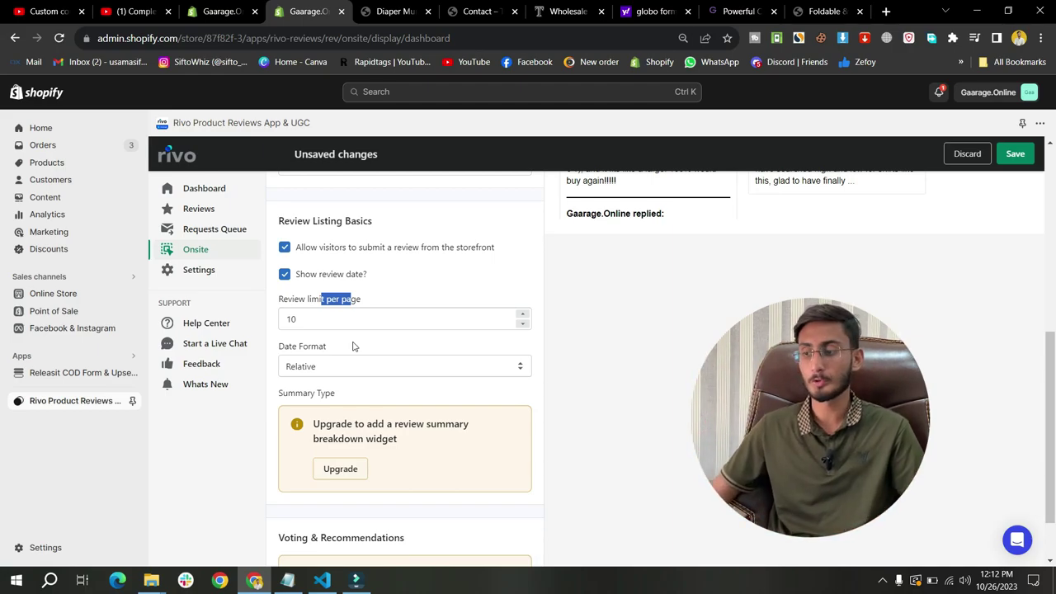
pyautogui.click(392, 323)
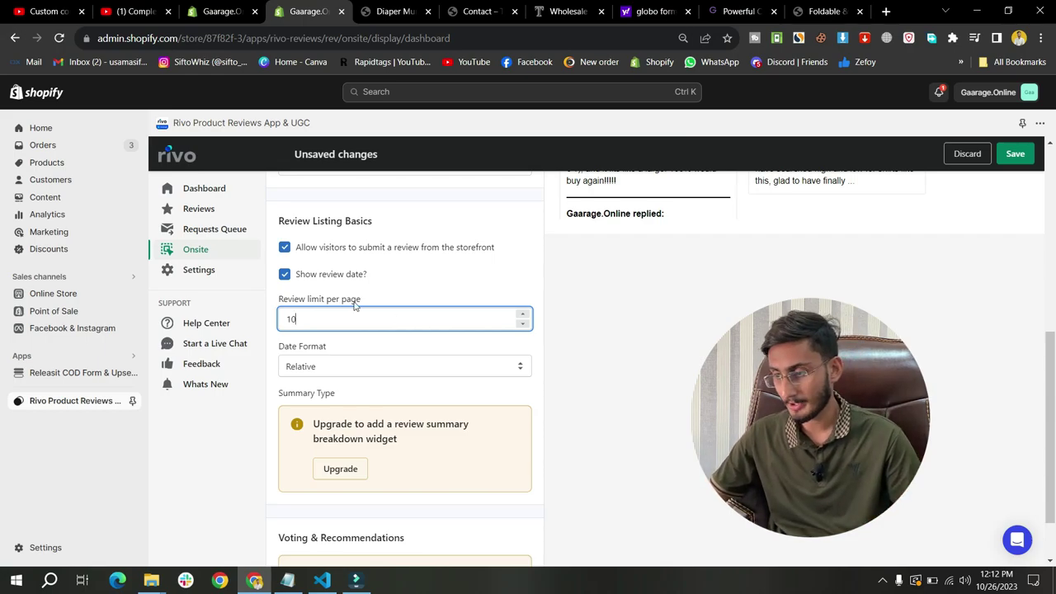
pyautogui.scroll(2, 465, 436)
pyautogui.scroll(-3, 465, 436)
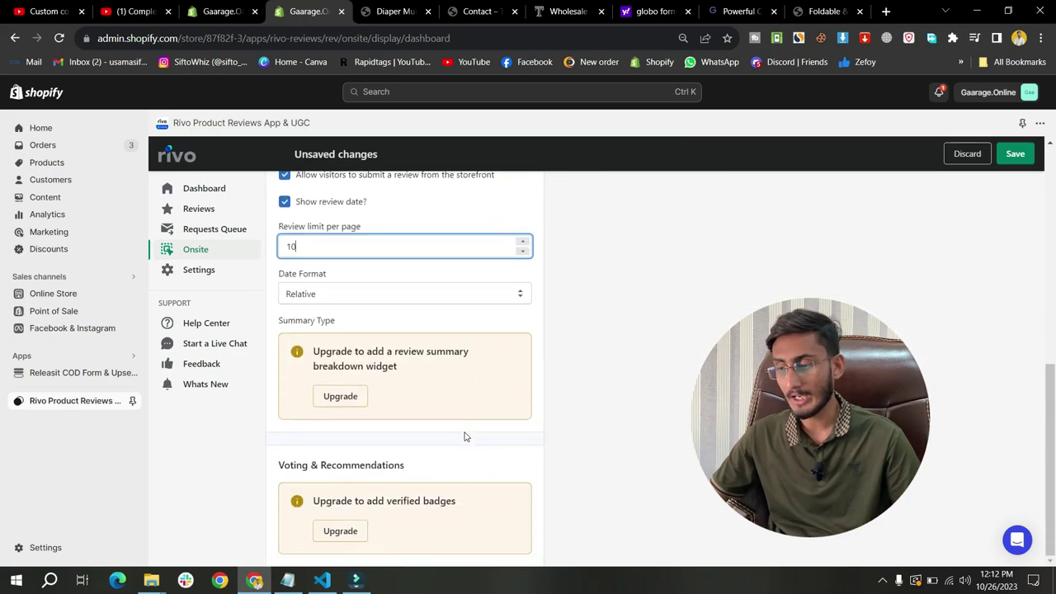
pyautogui.scroll(3, 467, 441)
pyautogui.scroll(3, 467, 441)
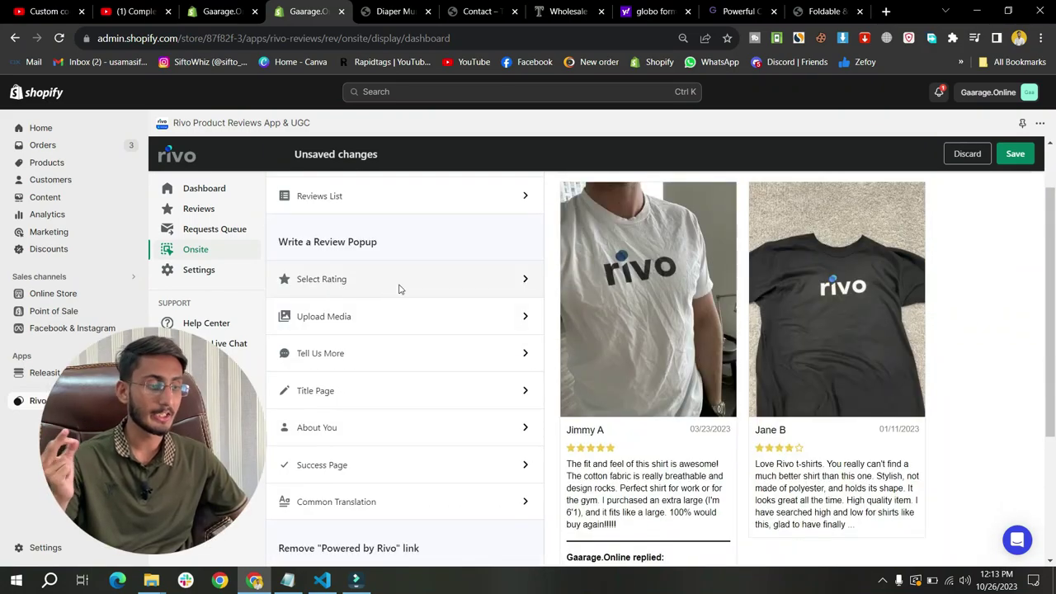
# Open the Select Rating settings of the review popup, try the Empty star fill type, and set it back to Full.
pyautogui.click(398, 287)
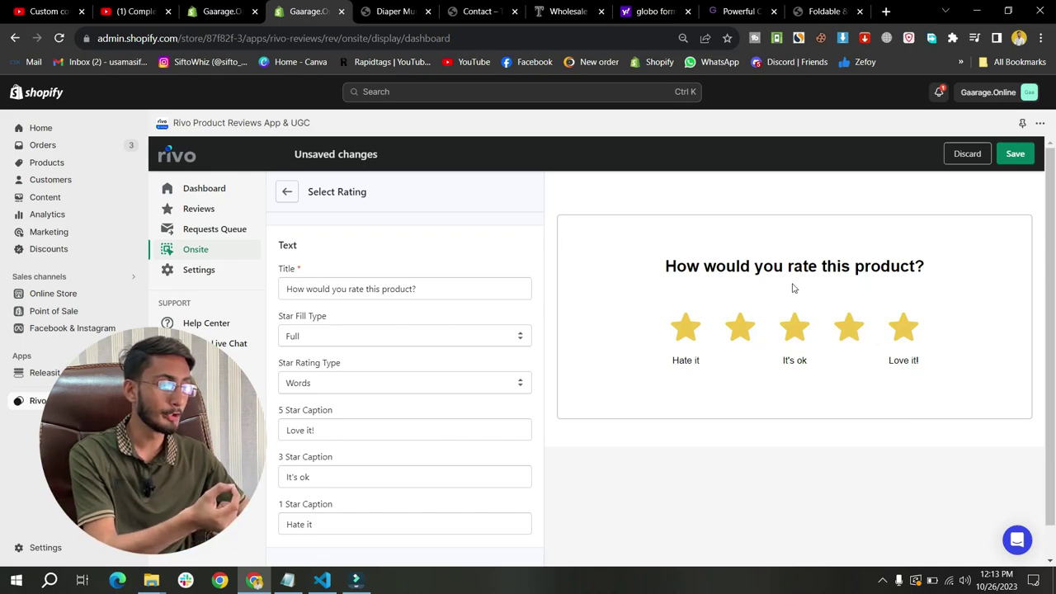
pyautogui.moveTo(417, 289); pyautogui.dragTo(297, 289)
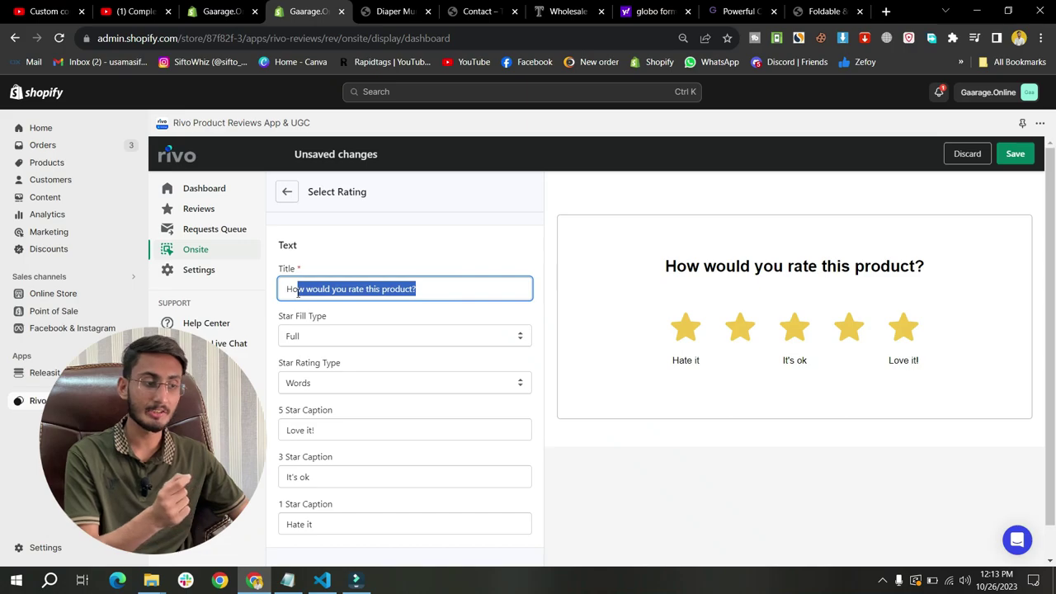
pyautogui.click(343, 336)
pyautogui.click(340, 364)
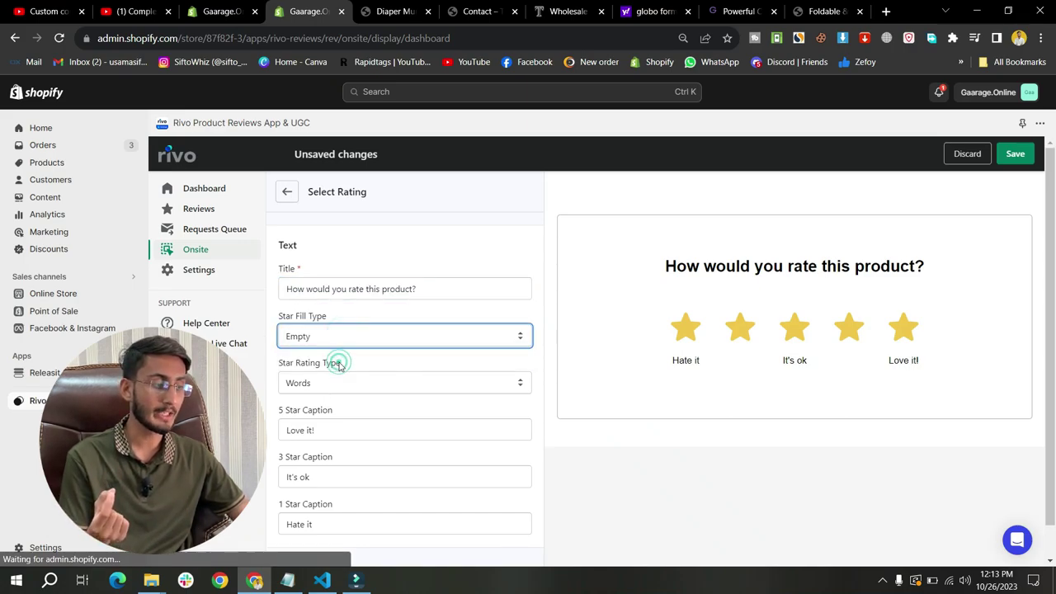
pyautogui.click(355, 337)
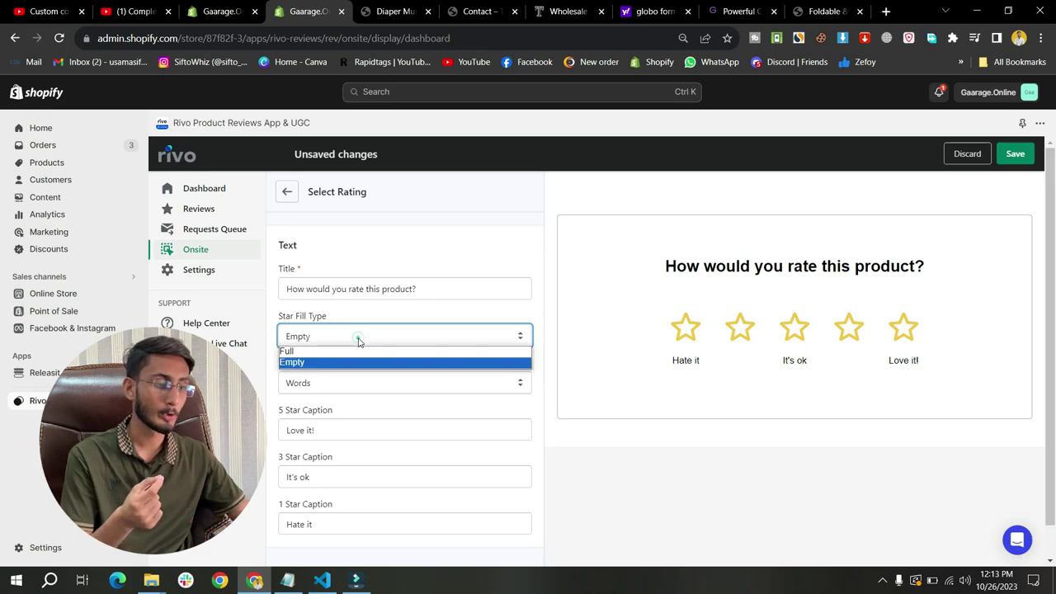
pyautogui.click(355, 354)
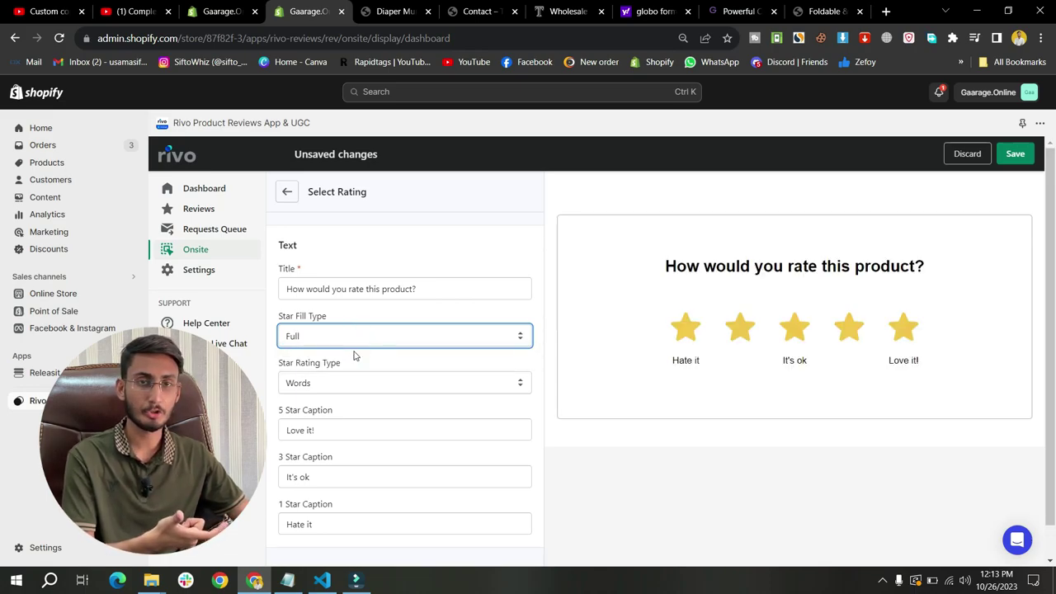
# Try Numbers as the star rating type for the rating captions, and switch it back to Words.
pyautogui.scroll(-1, 368, 365)
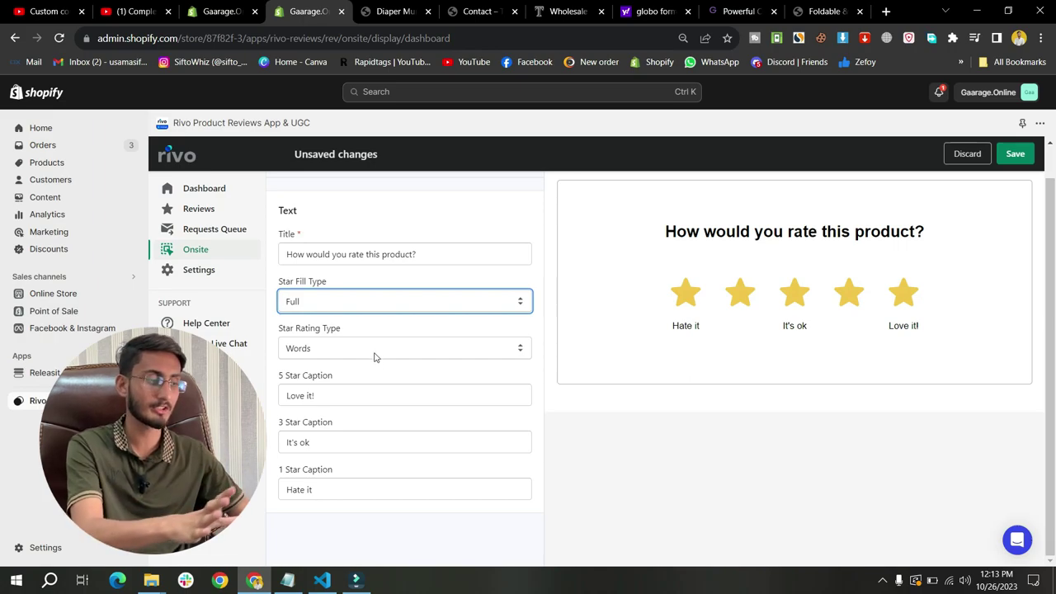
pyautogui.click(344, 353)
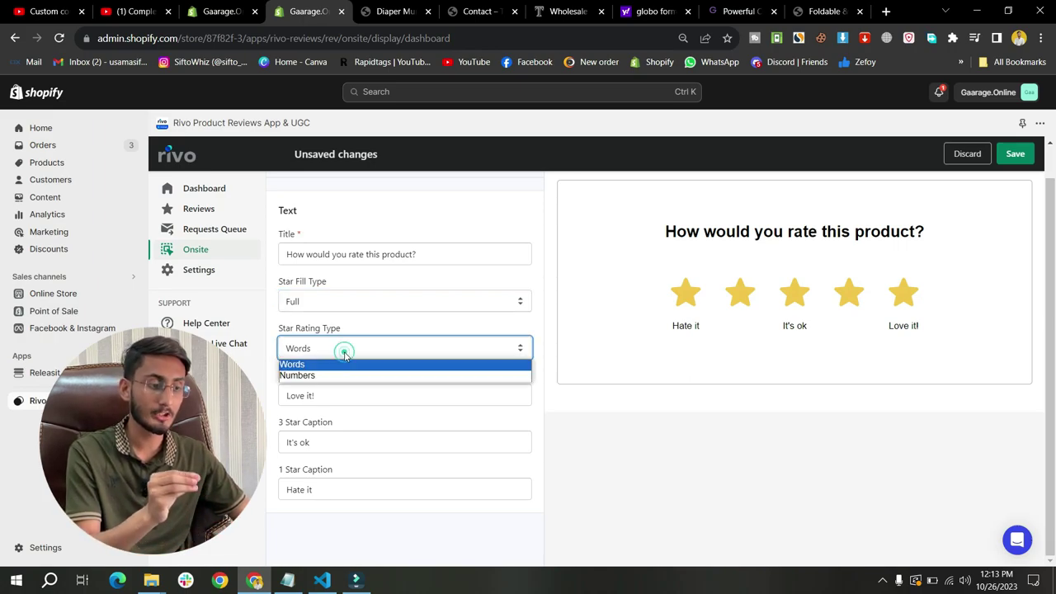
pyautogui.click(342, 377)
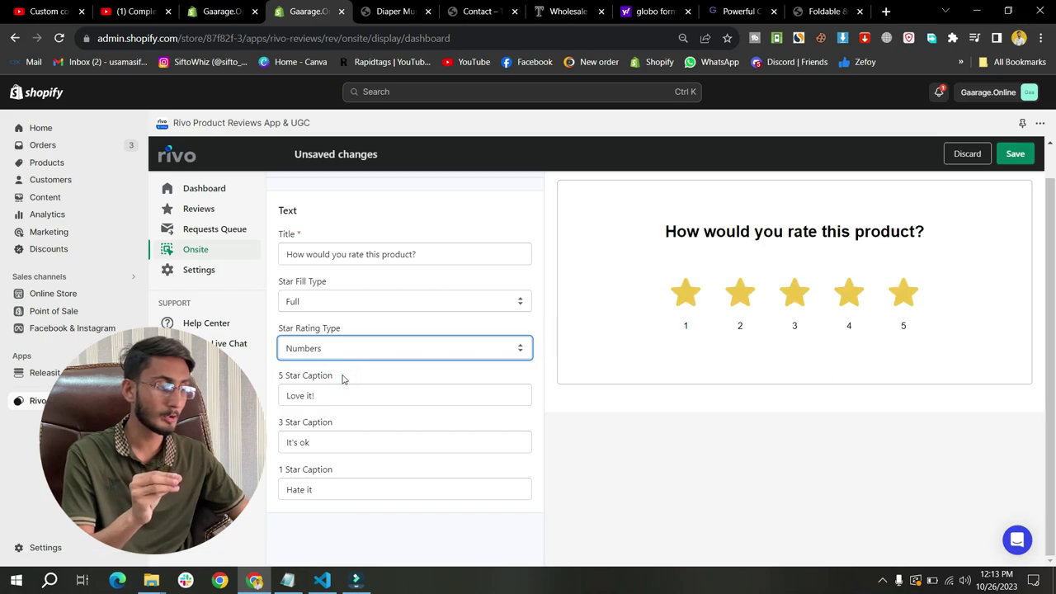
pyautogui.click(358, 348)
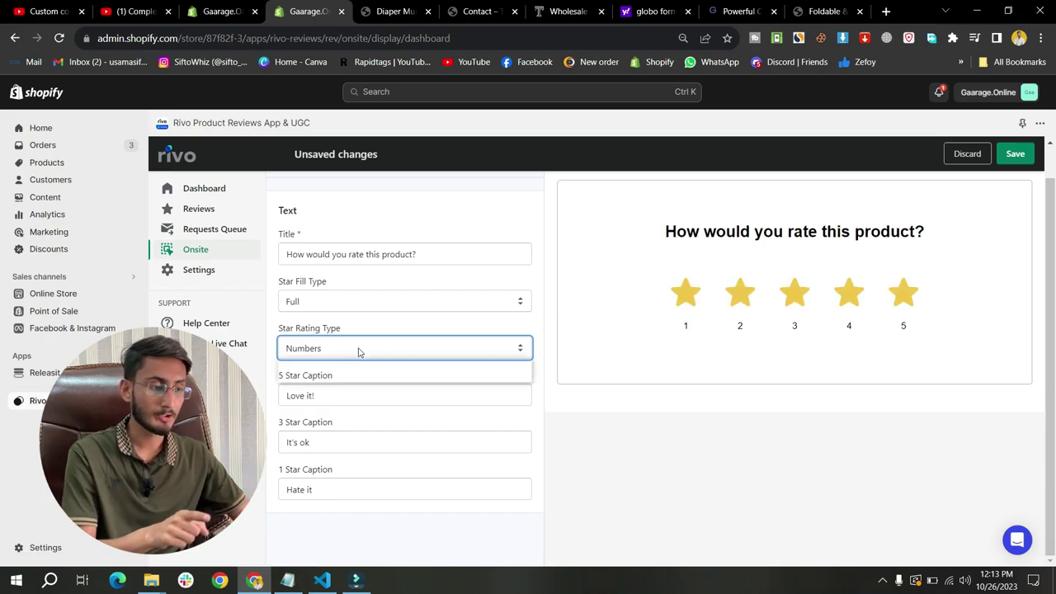
pyautogui.click(356, 363)
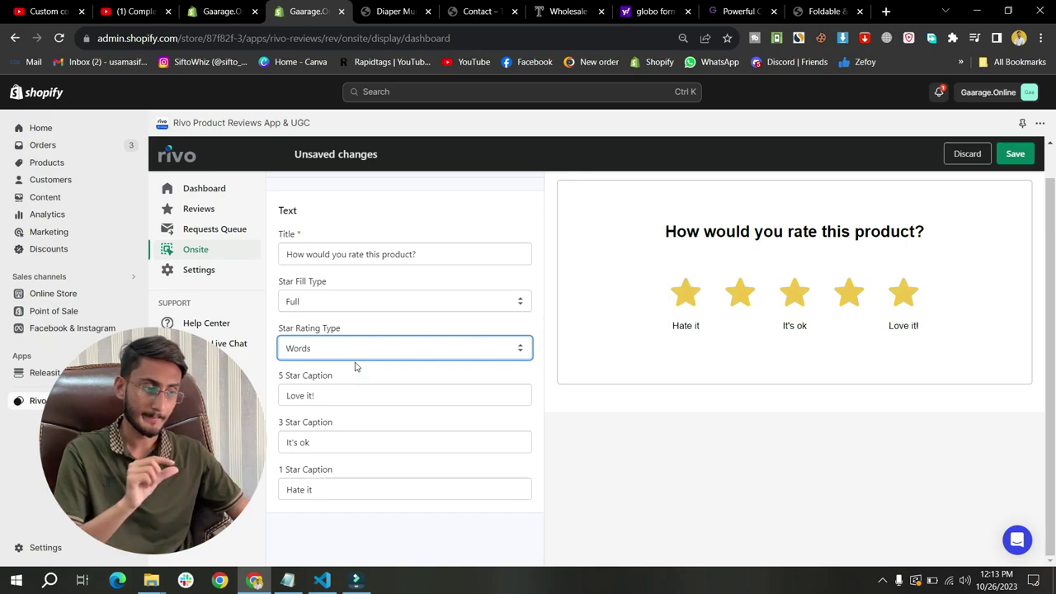
pyautogui.scroll(1, 336, 236)
pyautogui.scroll(2, 335, 236)
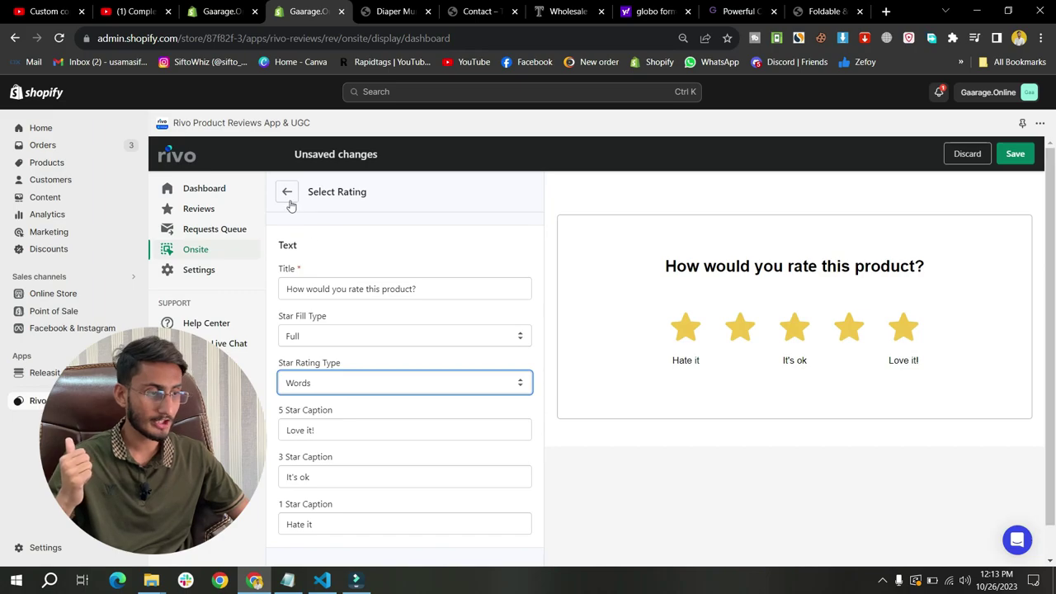
# Check the review popup's Upload Media settings and preview, and return to the list of popup pages.
pyautogui.click(287, 200)
pyautogui.click(375, 387)
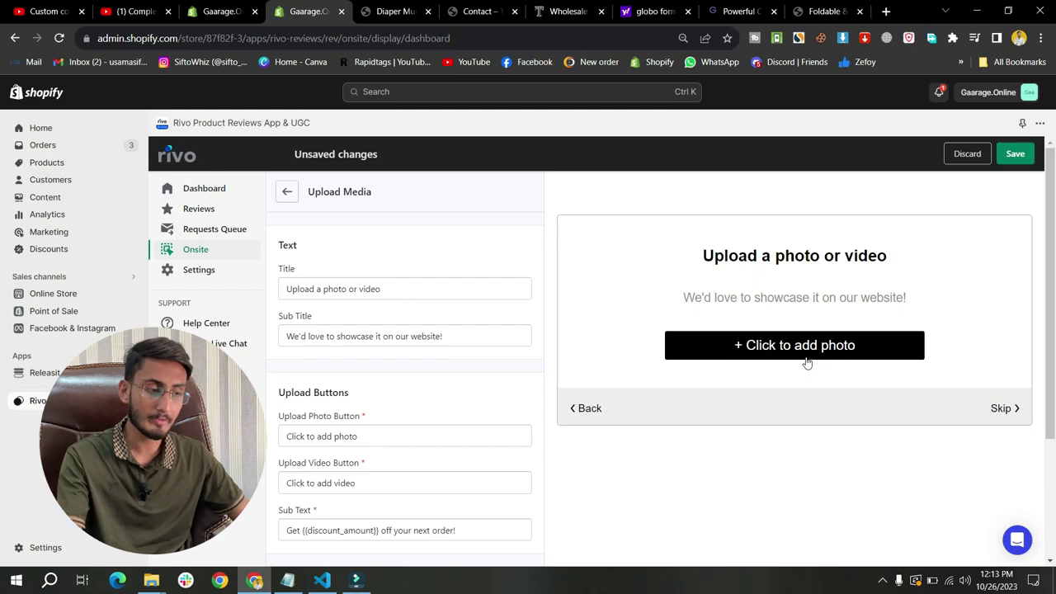
pyautogui.click(286, 193)
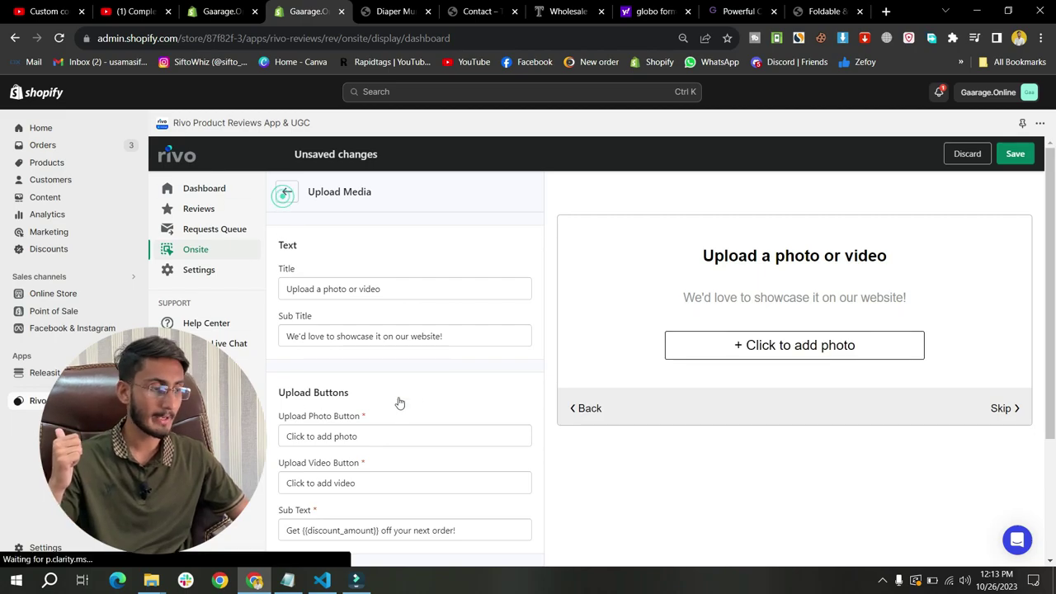
pyautogui.scroll(-2, 435, 408)
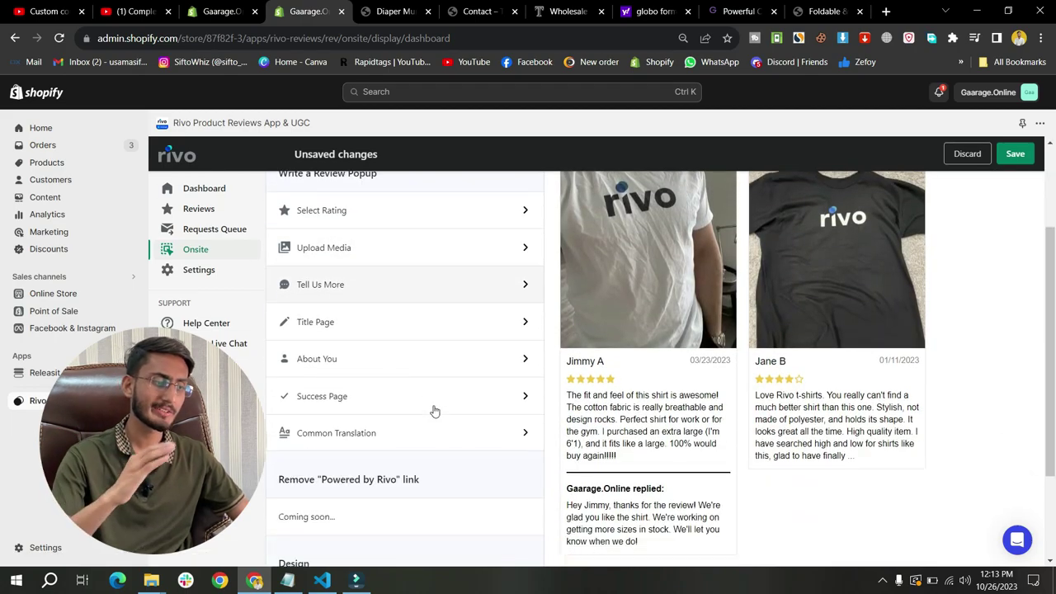